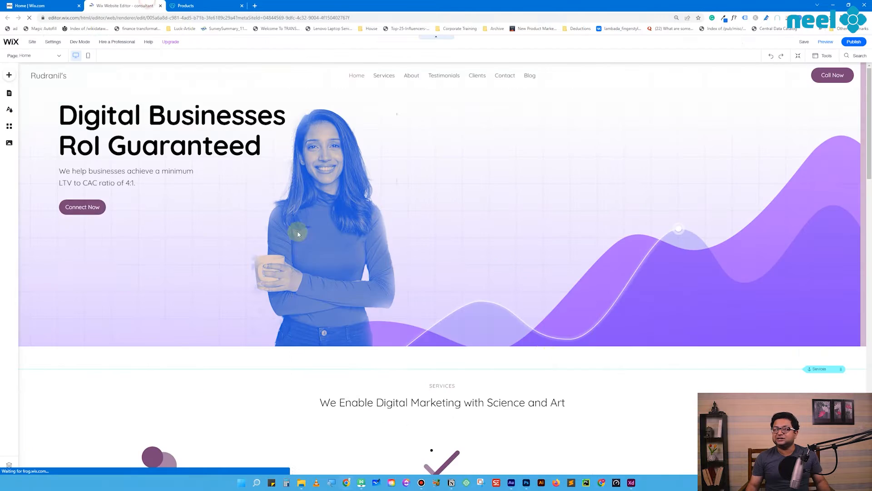
# Step: Look over the consultant site in the Wix editor, its dashboard, and the domains owned in the GoDaddy account
pyautogui.scroll(-10, 516, 285)
pyautogui.scroll(10, 591, 341)
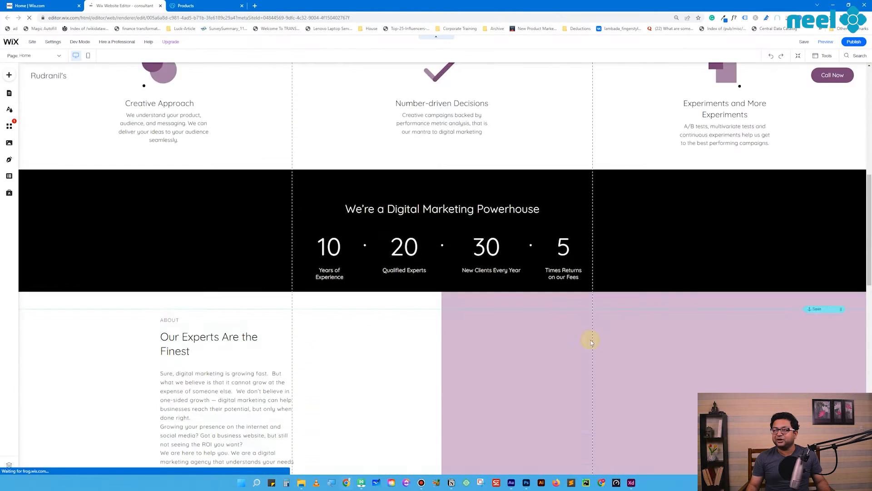
pyautogui.click(37, 4)
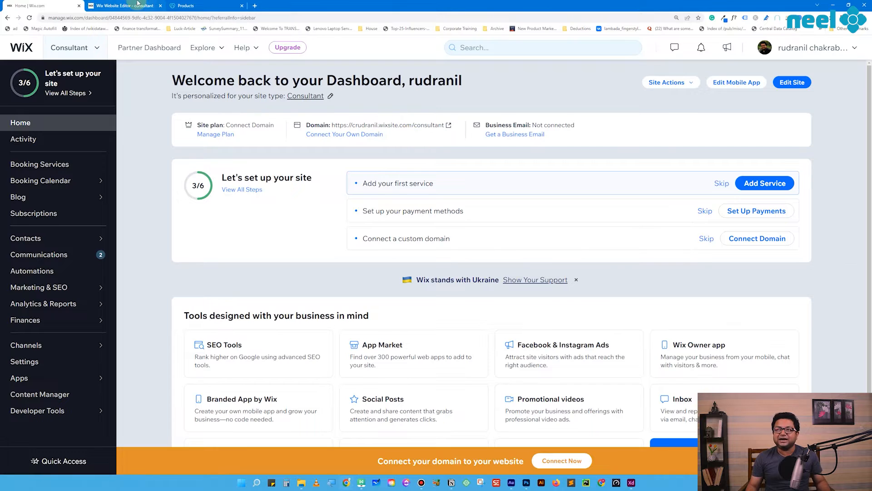
pyautogui.click(201, 5)
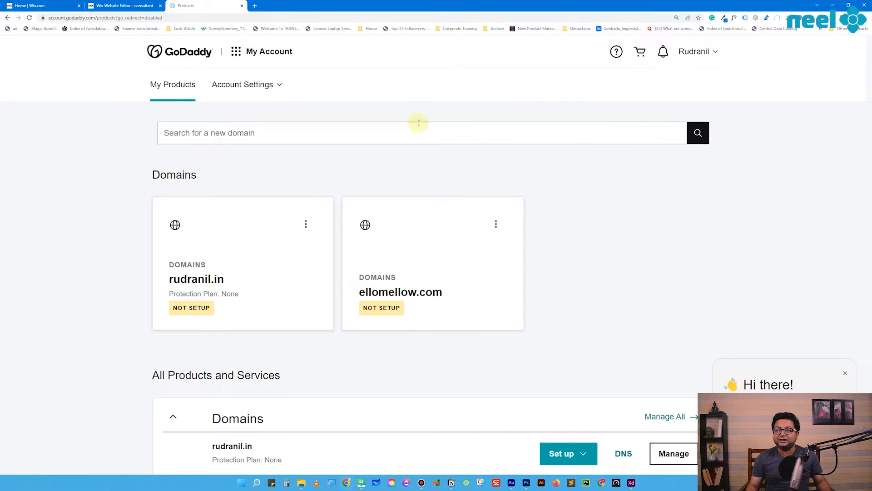
pyautogui.scroll(-2, 485, 255)
pyautogui.scroll(2, 250, 353)
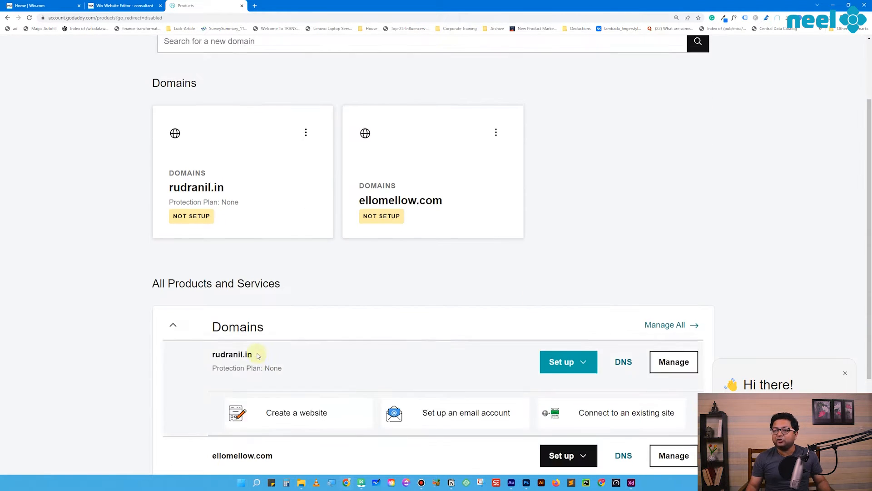
pyautogui.scroll(-2, 258, 359)
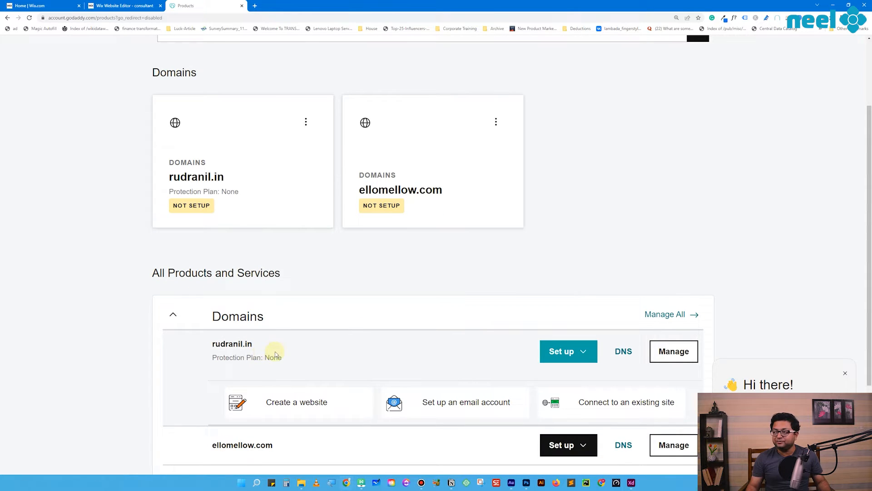
# Step: From the Wix dashboard, submit the account's existing .in domain as the custom domain to connect to the Consultant site
pyautogui.click(36, 6)
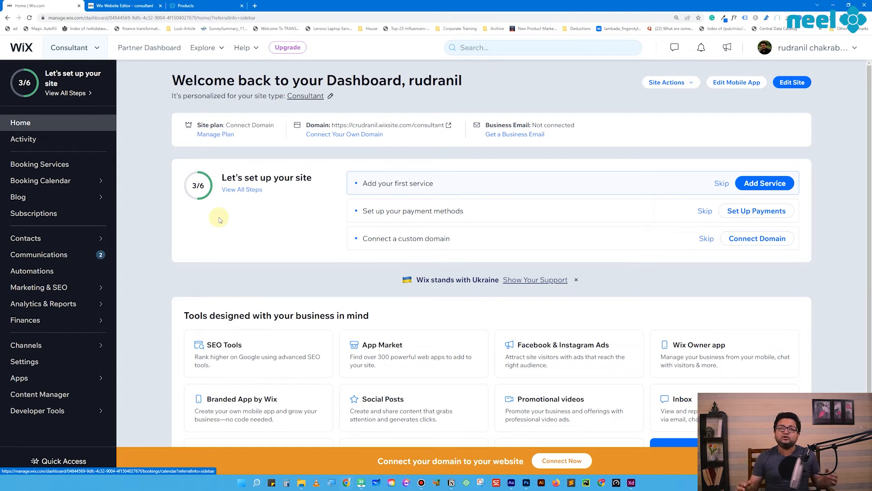
pyautogui.click(353, 135)
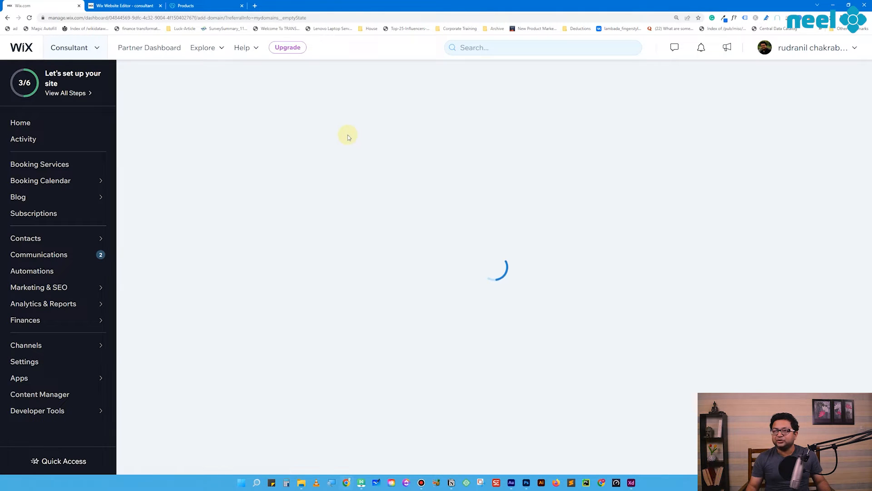
pyautogui.click(278, 178)
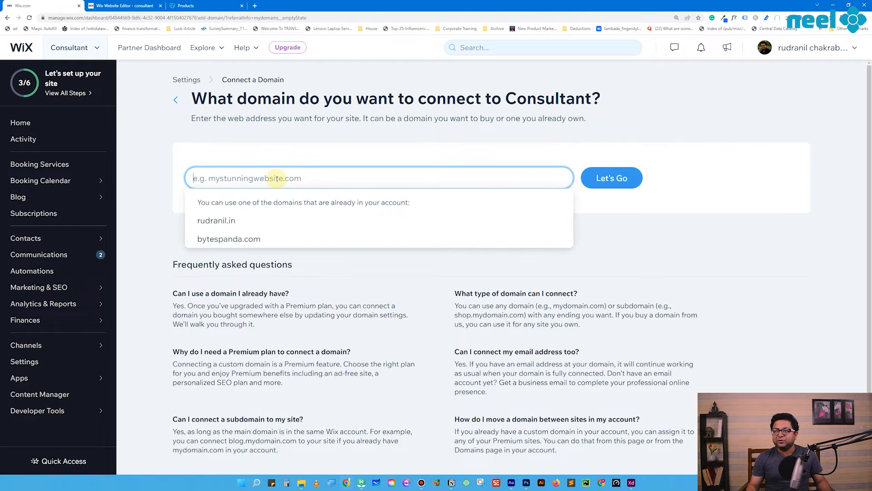
pyautogui.click(243, 220)
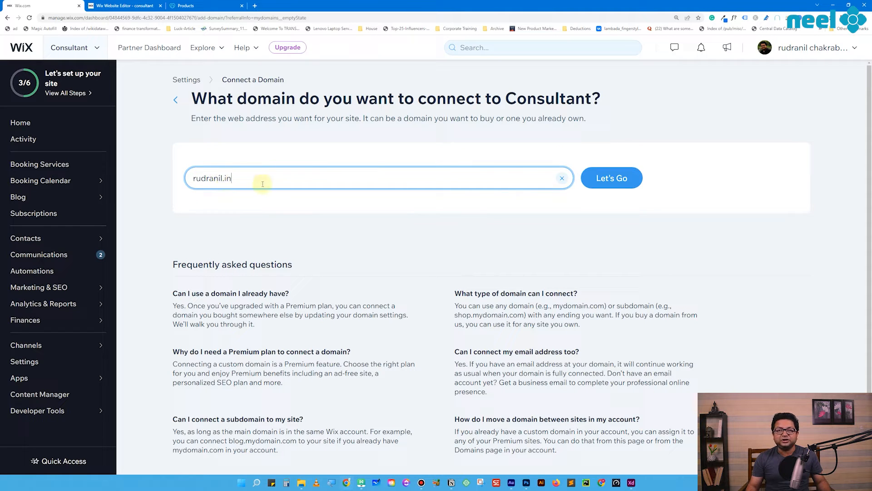
pyautogui.click(200, 5)
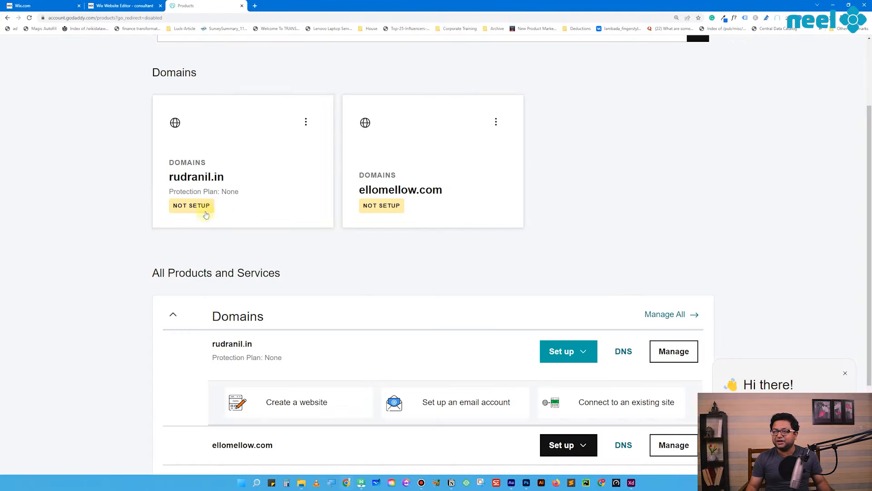
pyautogui.click(124, 5)
pyautogui.click(638, 178)
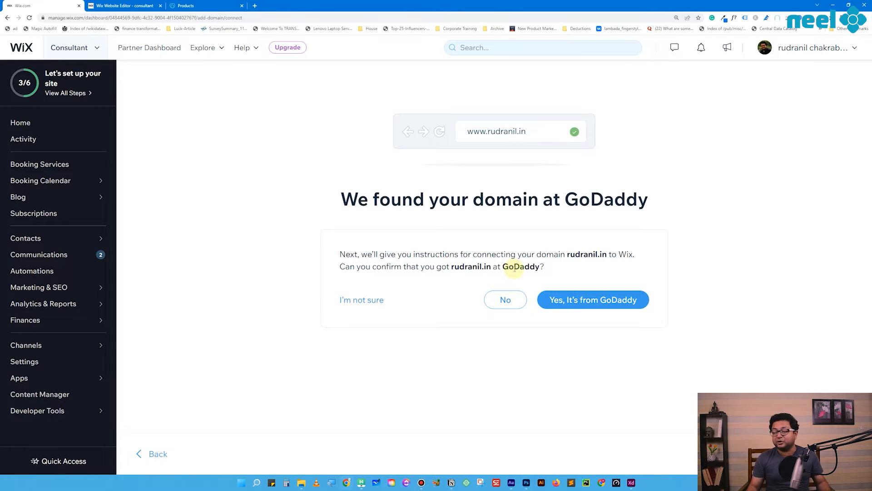
# Step: Confirm GoDaddy as the domain's registrar and pause the nameserver video guide at step 4, Add the Wix nameservers
pyautogui.click(584, 301)
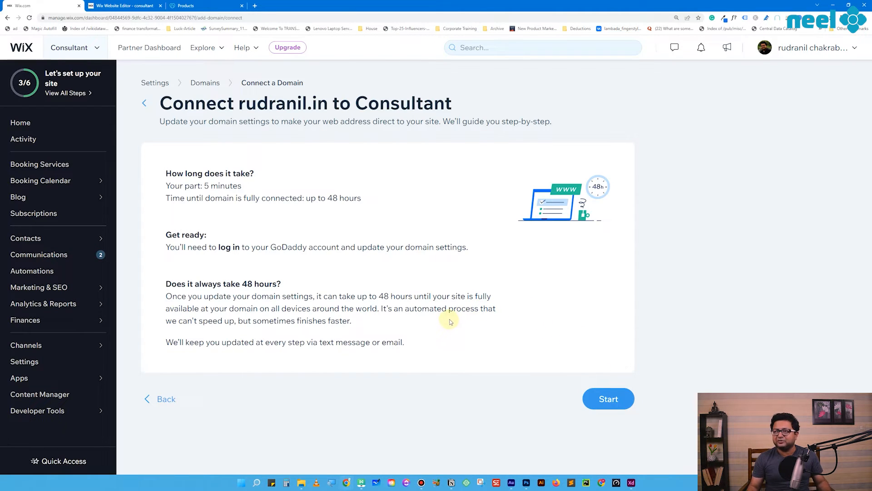
pyautogui.click(607, 400)
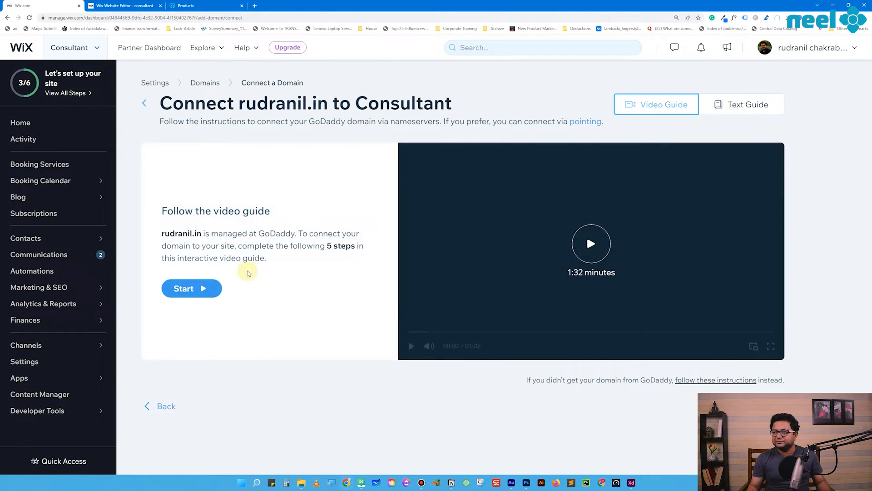
pyautogui.click(189, 294)
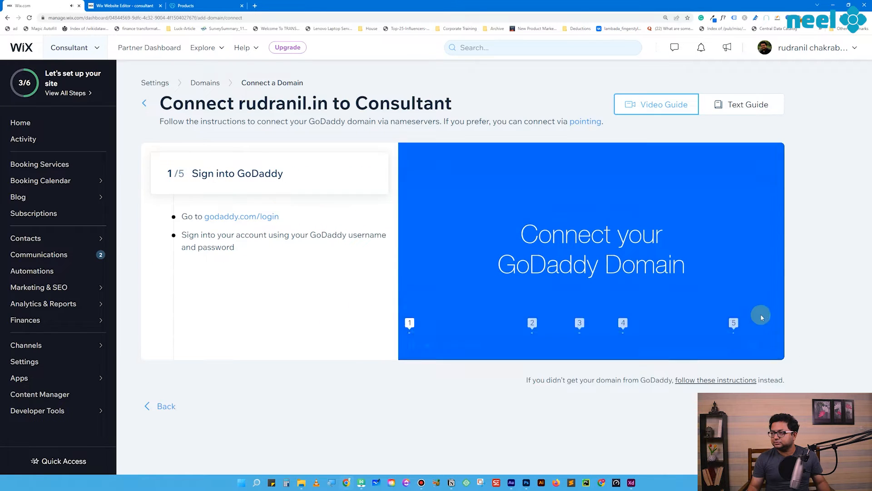
pyautogui.click(733, 323)
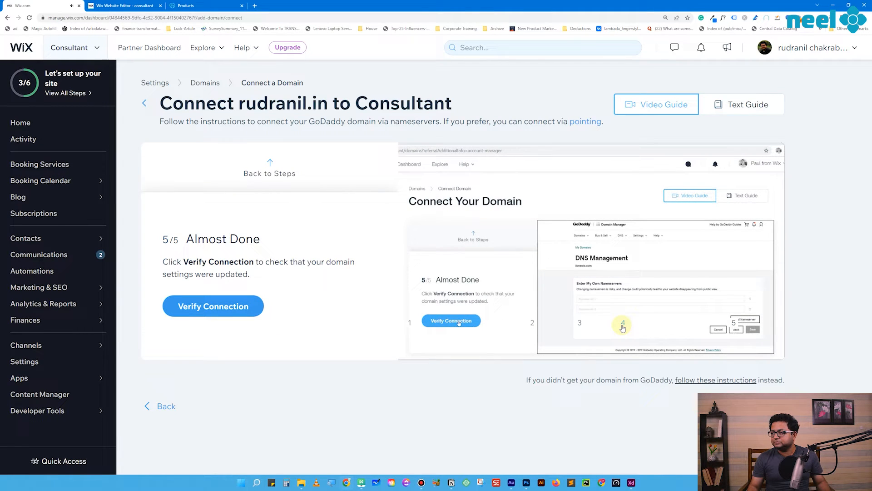
pyautogui.click(623, 324)
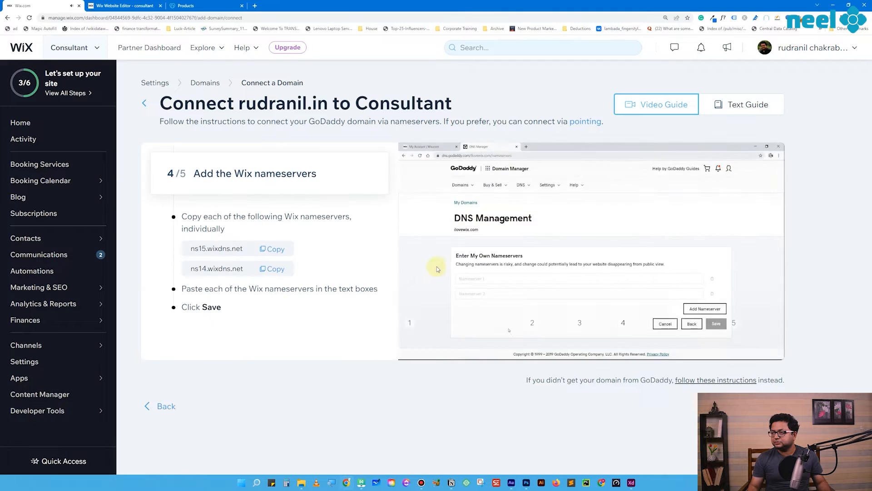
pyautogui.click(440, 264)
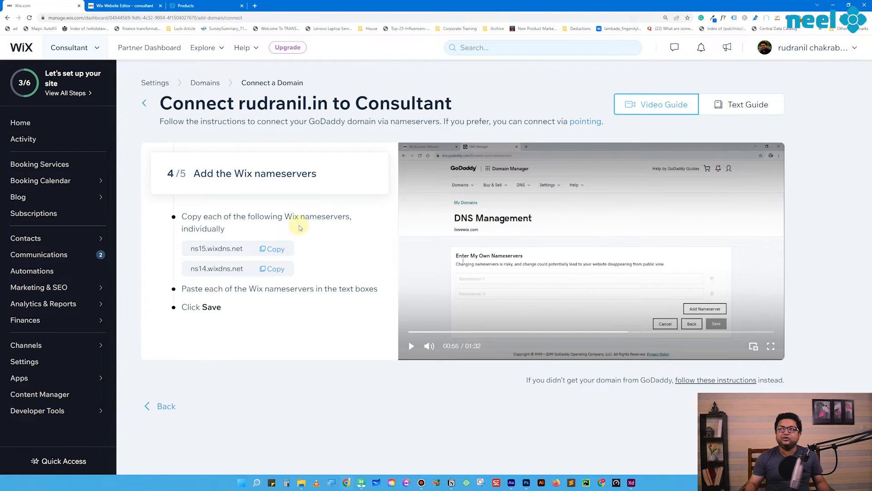
# Step: Switch to GoDaddy and bring up the Nameservers section in the .in domain's DNS management
pyautogui.click(182, 5)
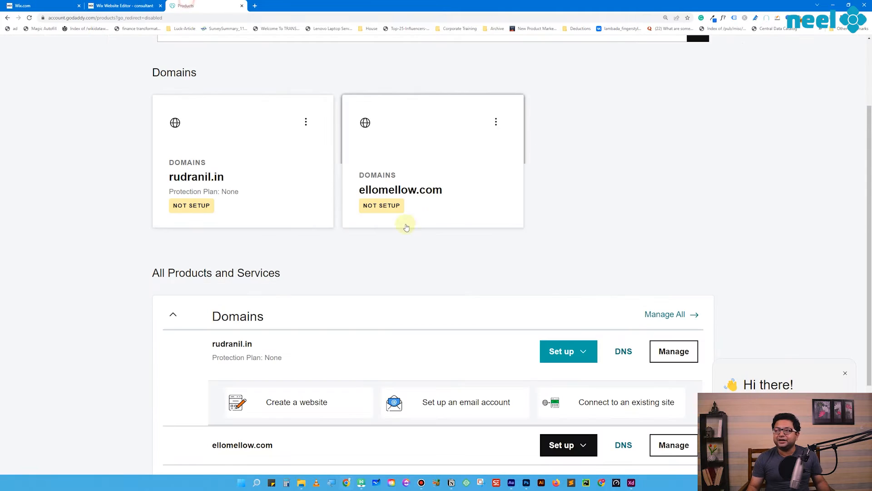
pyautogui.click(630, 353)
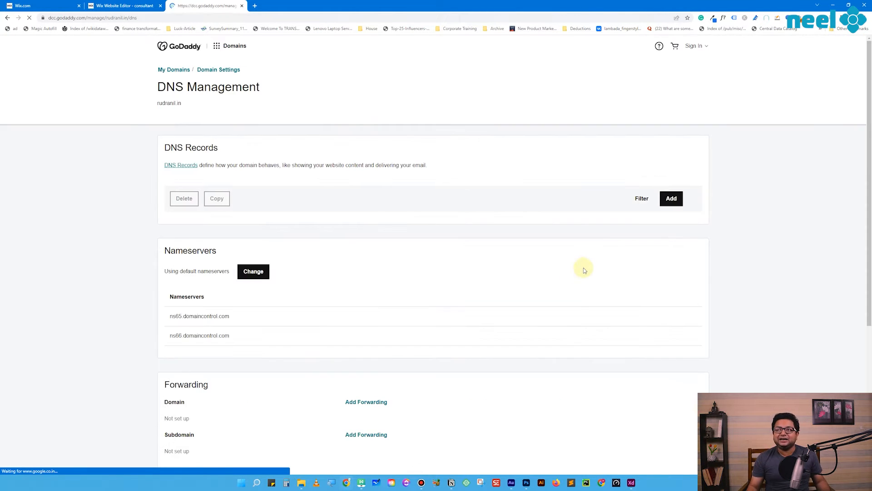
pyautogui.scroll(-2, 450, 262)
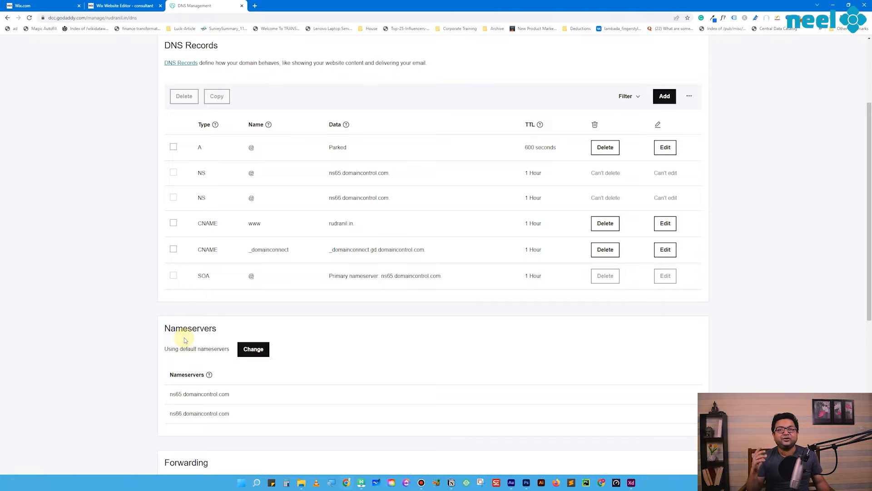
# Step: Open domains.google.com/registrar in a new tab and view the DNS settings of neel.live for comparison
pyautogui.click(255, 5)
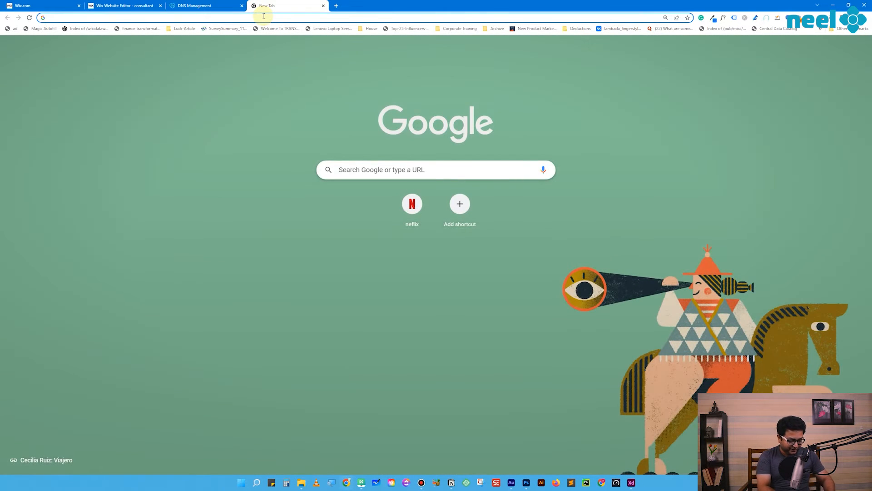
pyautogui.write('google.com/registrar/')
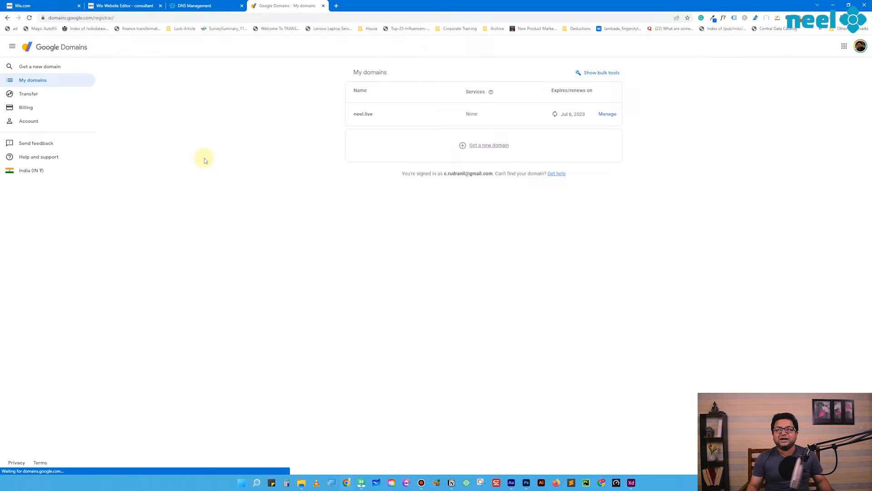
pyautogui.hotkey('ctrl', '+')
pyautogui.hotkey('ctrl', '+')
pyautogui.hotkey('ctrl', '+')
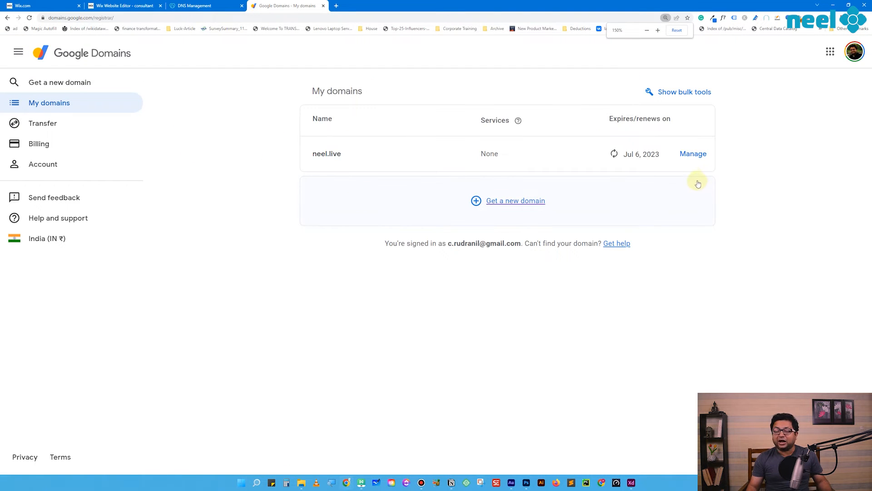
pyautogui.click(693, 152)
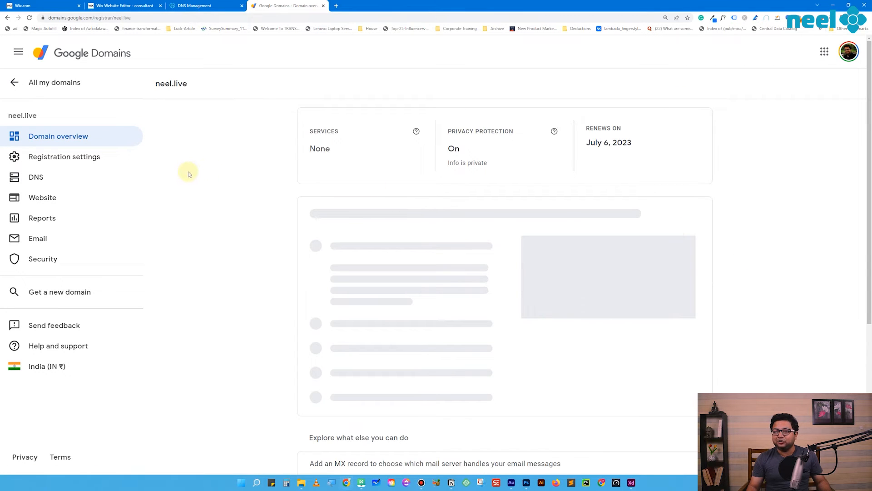
pyautogui.click(33, 180)
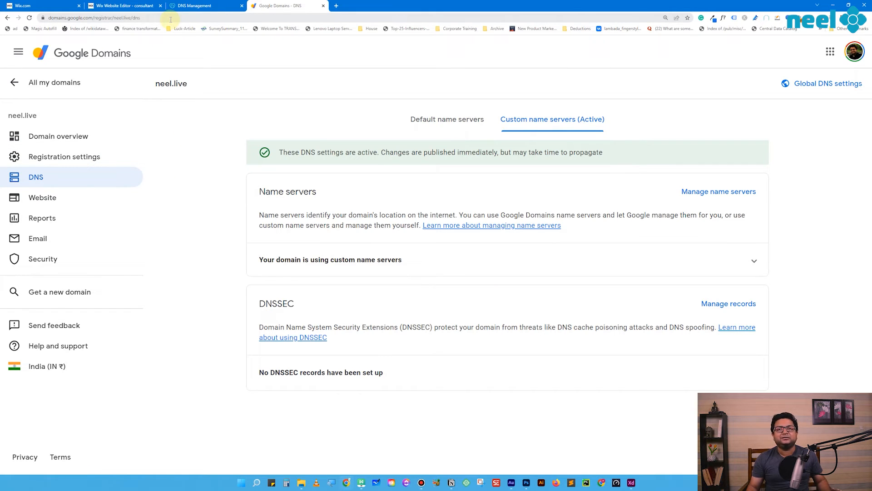
# Step: Return to GoDaddy and start changing the .in domain's nameservers, choosing to enter own nameservers (advanced)
pyautogui.click(193, 6)
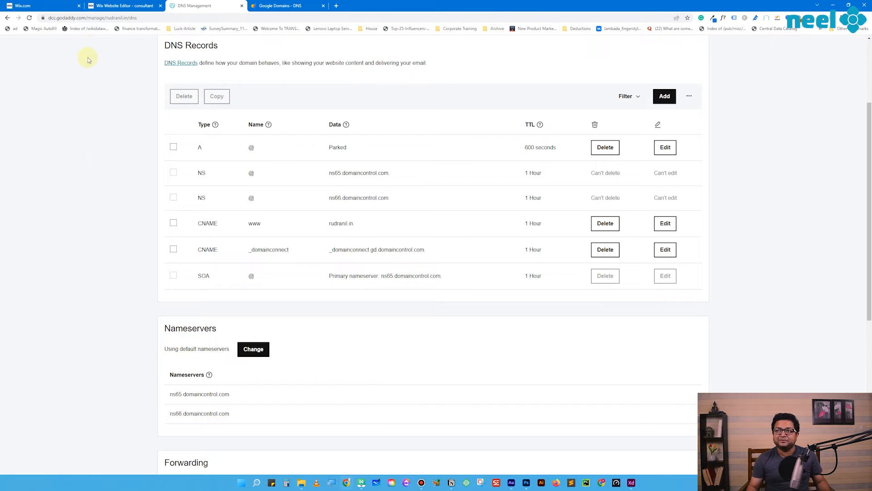
pyautogui.click(32, 6)
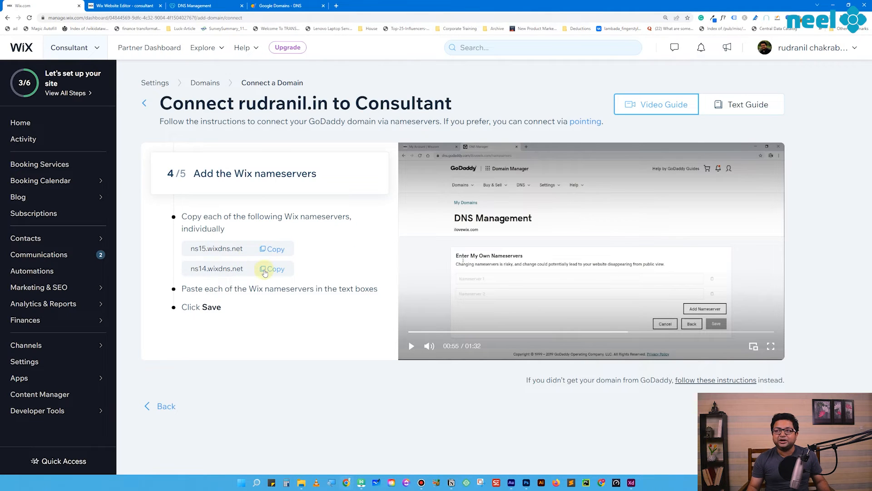
pyautogui.click(198, 4)
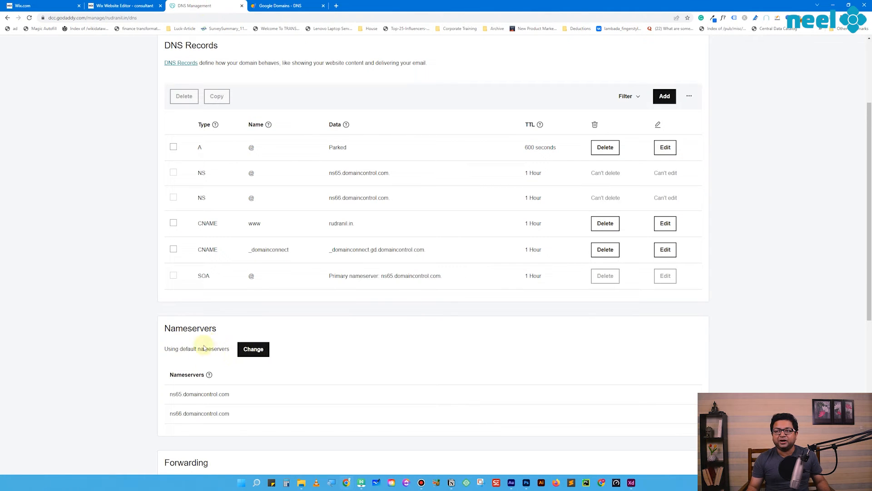
pyautogui.click(253, 349)
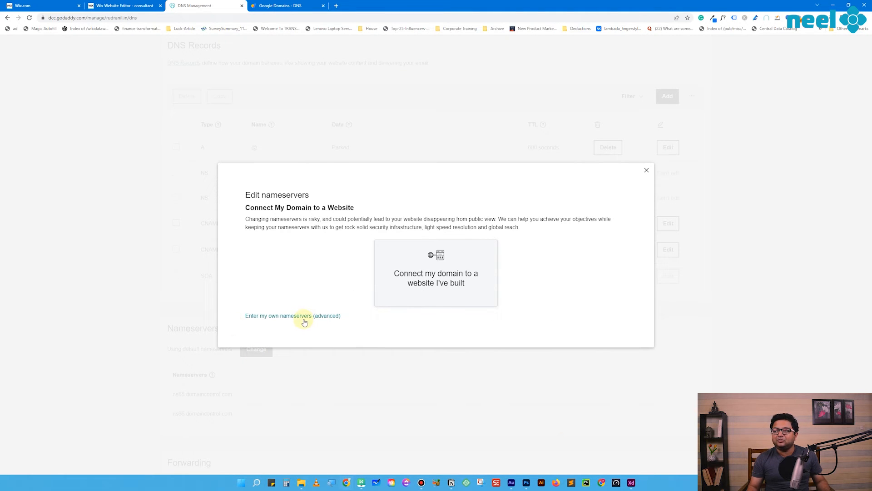
pyautogui.click(298, 317)
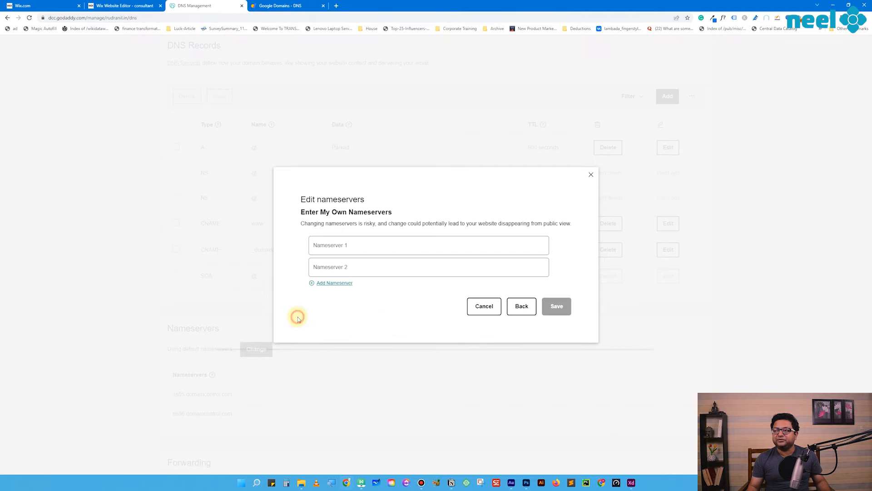
# Step: Copy the Wix nameserver ns15.wixdns.net from the connection guide into GoDaddy's Nameserver 1 field
pyautogui.click(345, 242)
pyautogui.click(66, 5)
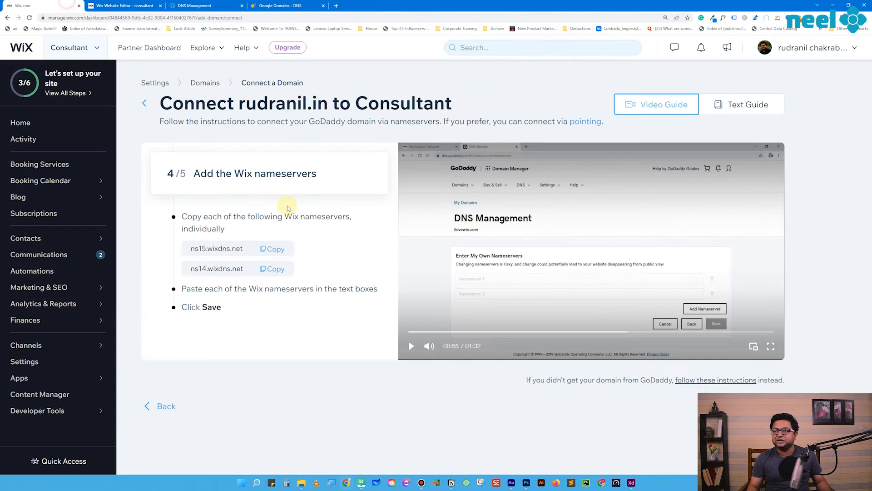
pyautogui.click(275, 250)
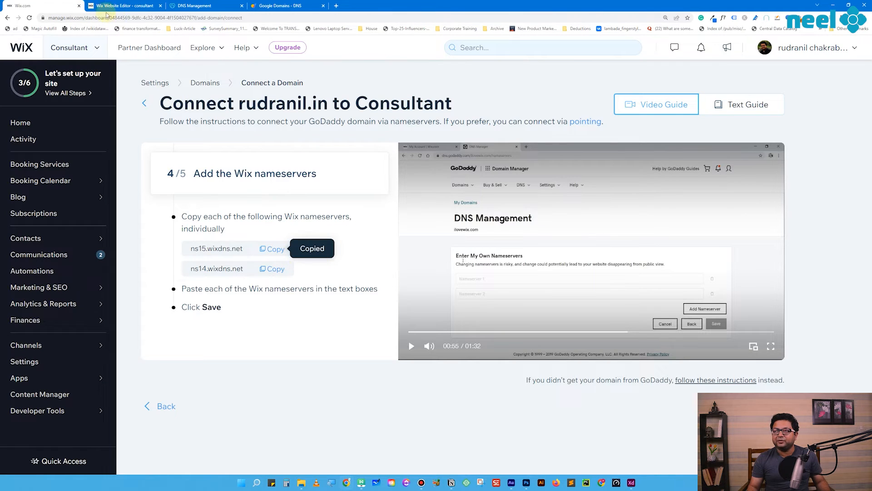
pyautogui.click(200, 5)
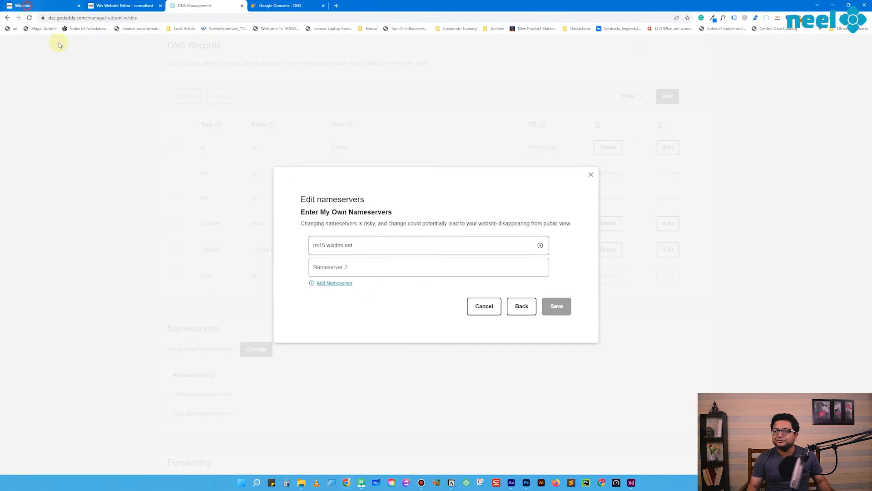
# Step: Copy the Wix nameserver ns14.wixdns.net from the connection guide into GoDaddy's Nameserver 2 field
pyautogui.click(25, 6)
pyautogui.click(279, 274)
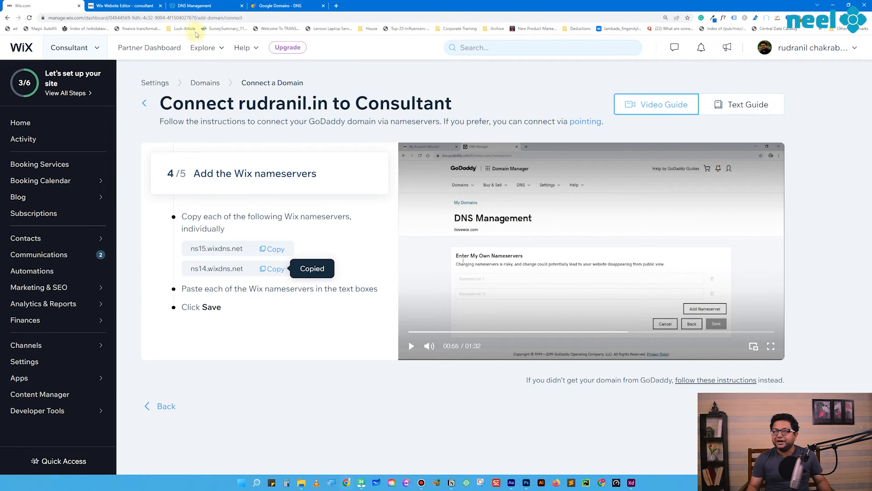
pyautogui.click(194, 6)
pyautogui.click(355, 270)
pyautogui.hotkey('ctrl', 'v')
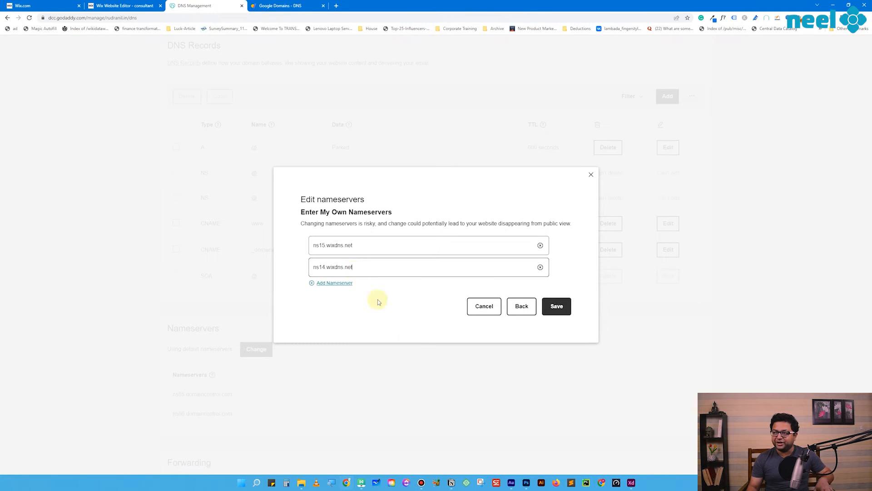
# Step: Save the two custom nameservers, consent to the nameserver update for the .in domain, and check the domain's Nameservers list
pyautogui.click(545, 307)
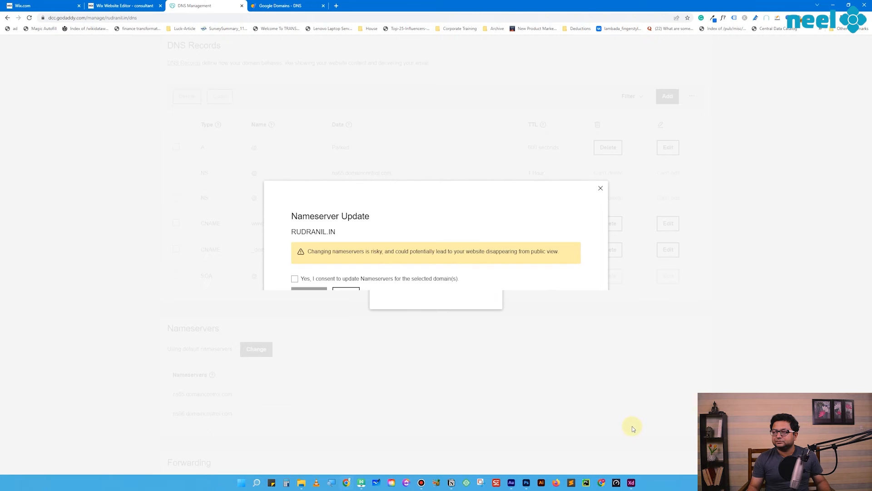
pyautogui.click(295, 279)
pyautogui.click(299, 294)
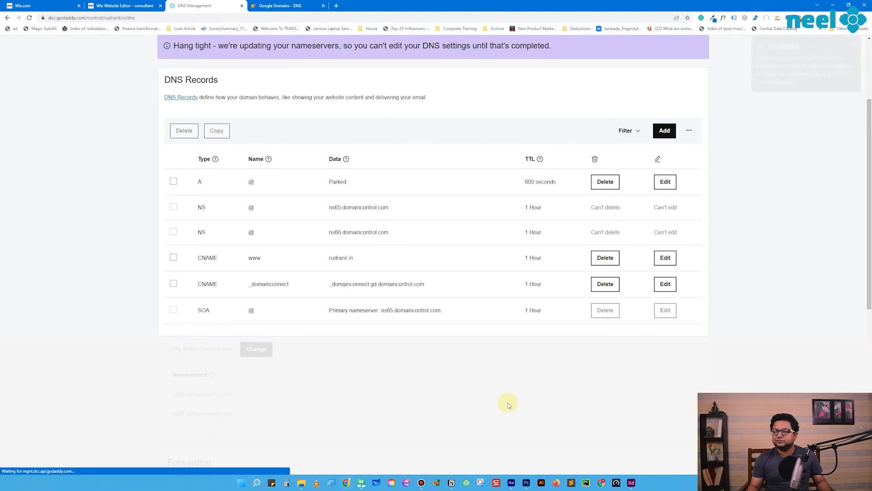
pyautogui.scroll(2, 504, 383)
pyautogui.scroll(-2, 502, 375)
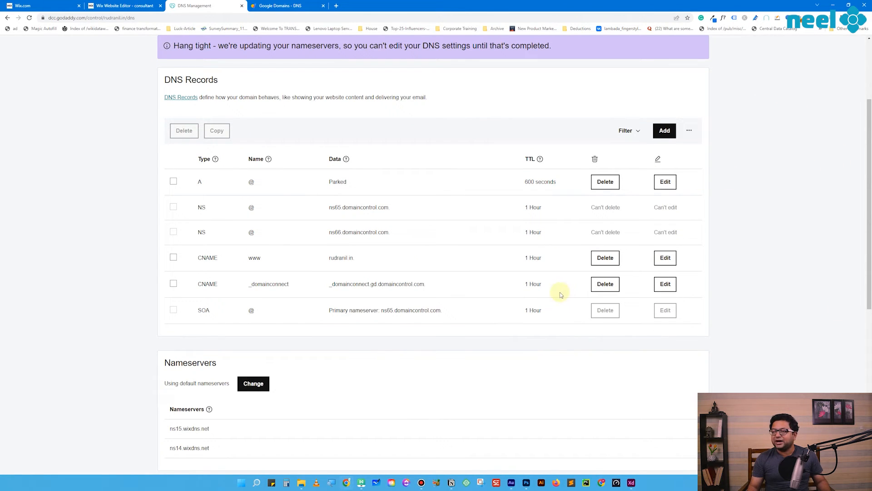
pyautogui.scroll(-2, 357, 259)
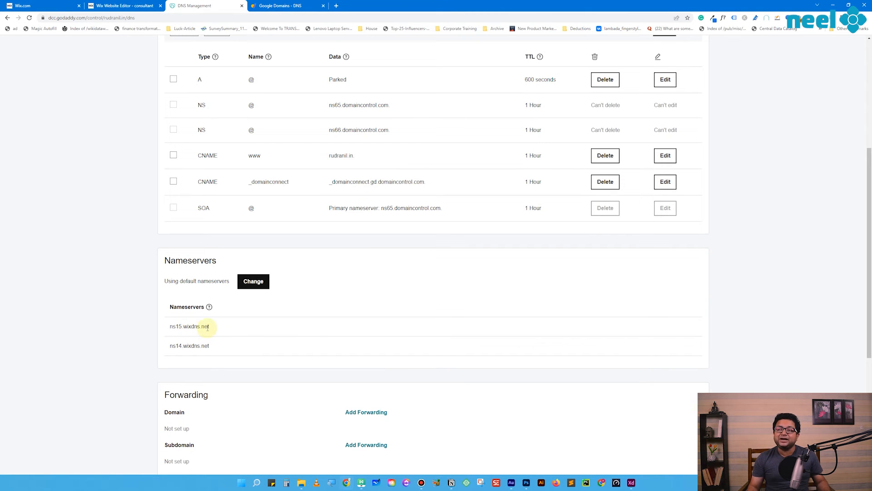
# Step: Advance the Wix connection guide to its final step, and place the GoDaddy DNS Management tab directly beside the Wix tab
pyautogui.hotkey('ctrl', '1')
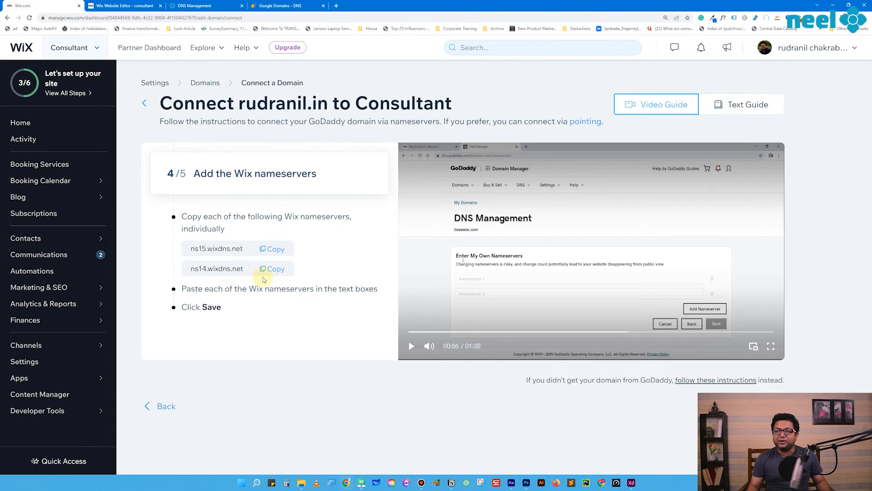
pyautogui.scroll(-3, 300, 345)
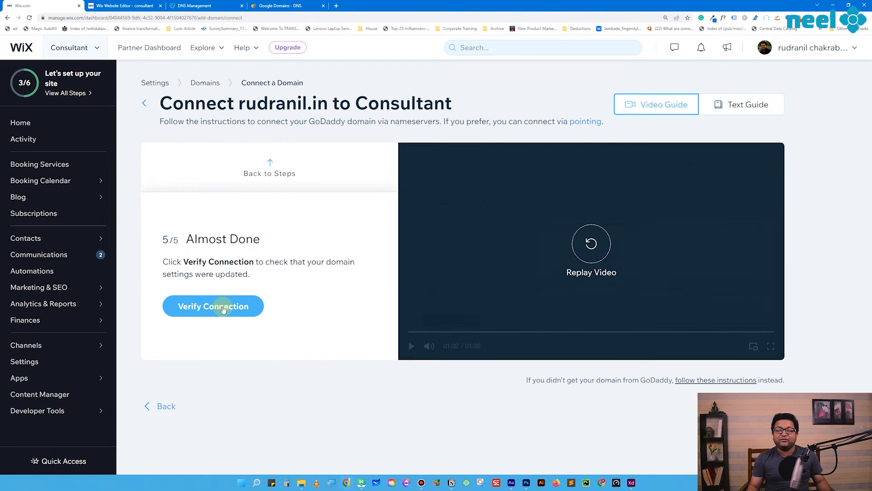
pyautogui.click(125, 4)
pyautogui.moveTo(195, 6); pyautogui.dragTo(97, 5)
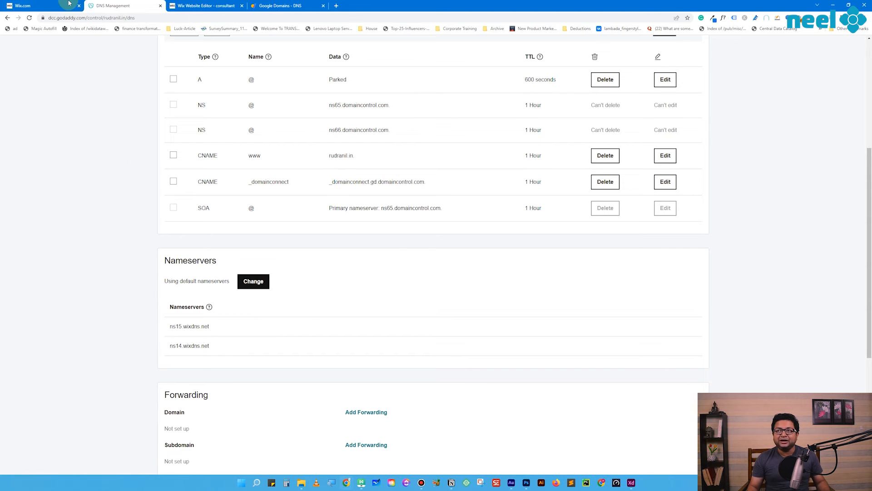
pyautogui.click(48, 5)
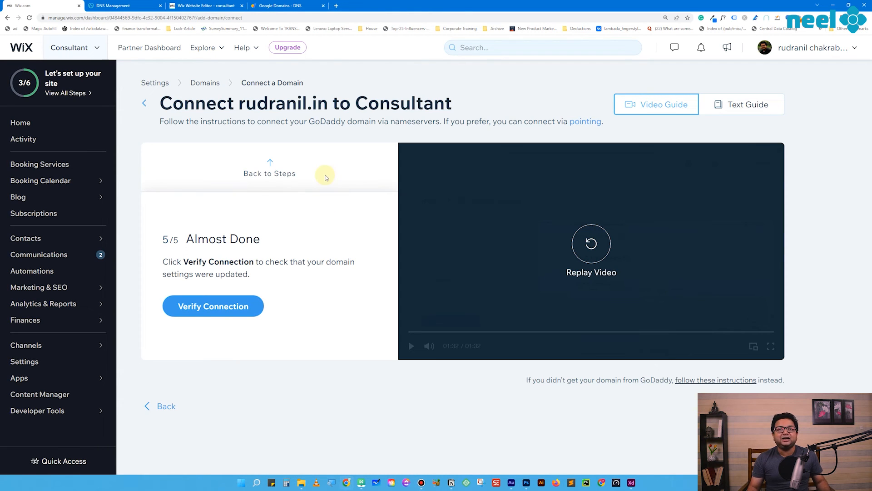
# Step: Compare with GoDaddy's DNS page once more and verify the domain connection in the Wix guide
pyautogui.hotkey('ctrl', 'Tab')
pyautogui.hotkey('ctrl', 'Tab')
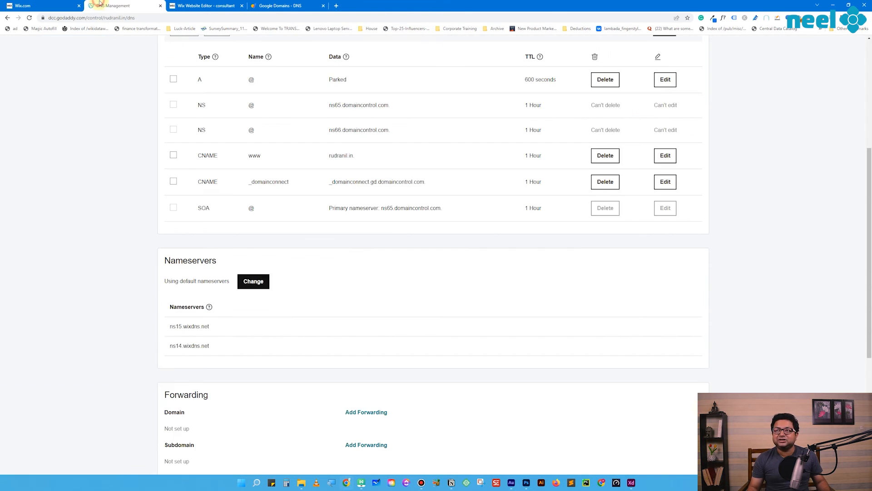
pyautogui.hotkey('ctrl', 'shift', 'Tab')
pyautogui.hotkey('ctrl', 'shift', 'Tab')
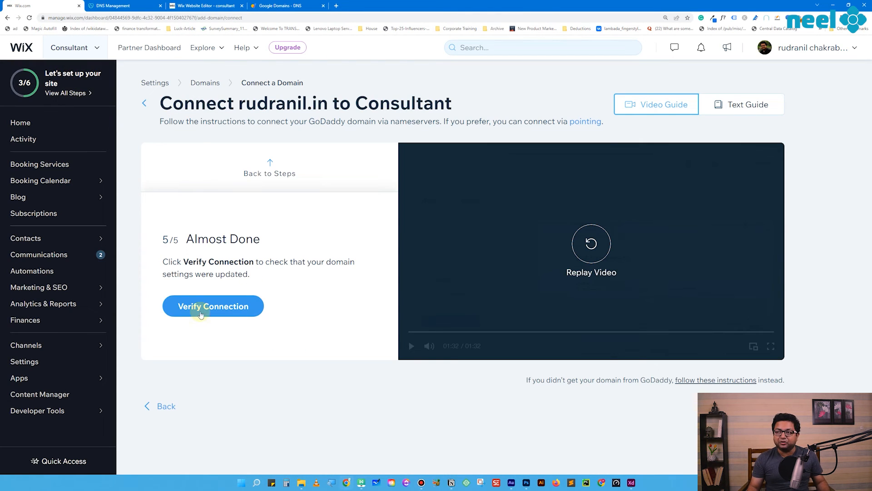
pyautogui.click(221, 305)
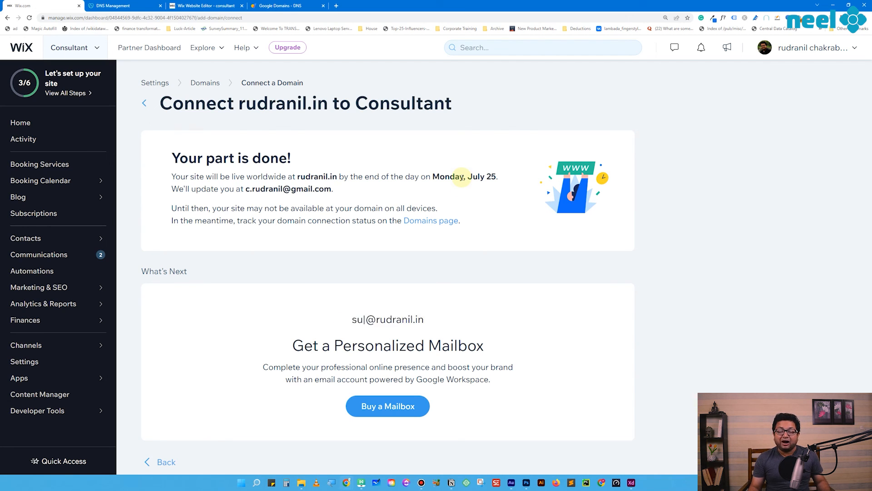
# Step: Load the connected .in domain in a new tab and refresh it to check whether the site is live
pyautogui.click(336, 5)
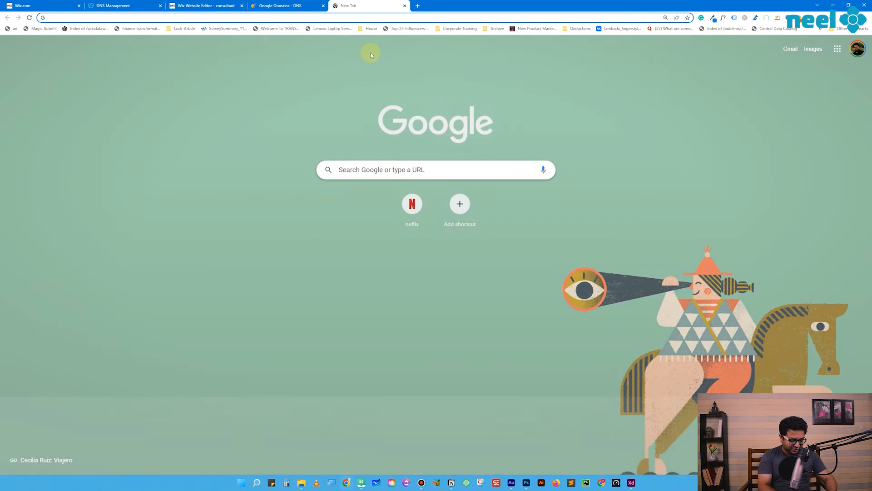
pyautogui.write('rudranil.in')
pyautogui.press('Return')
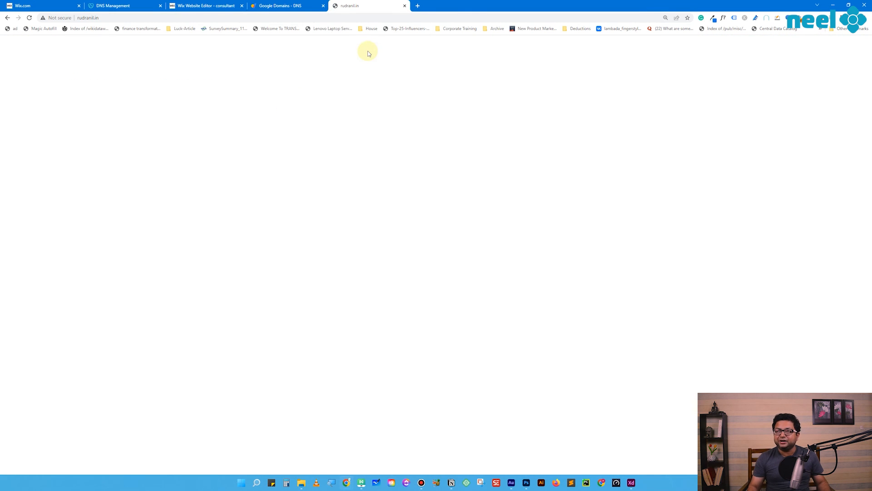
pyautogui.click(29, 18)
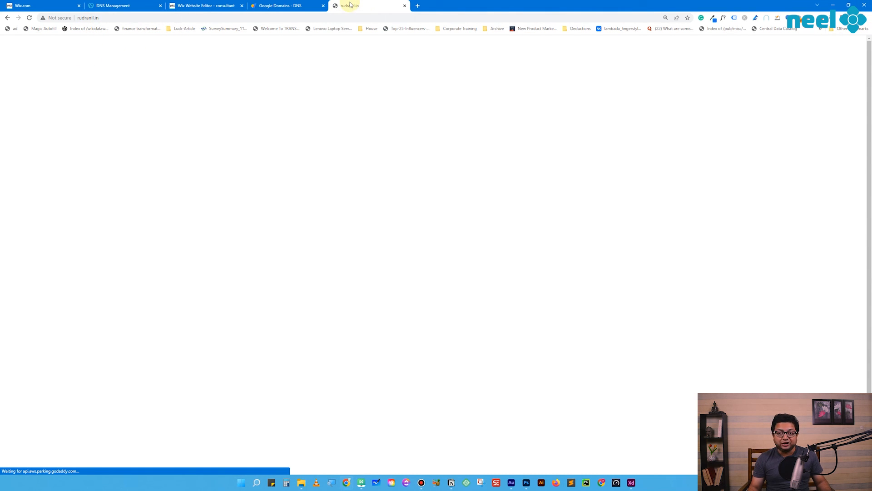
pyautogui.click(228, 5)
pyautogui.click(356, 5)
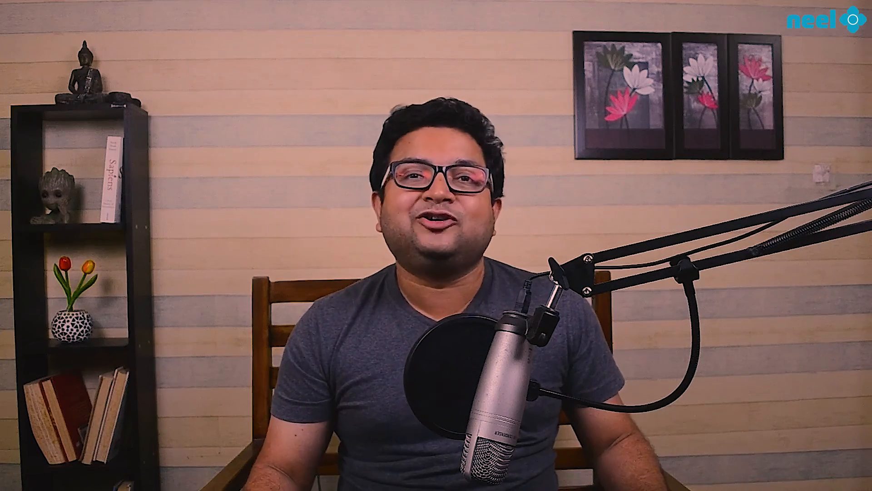